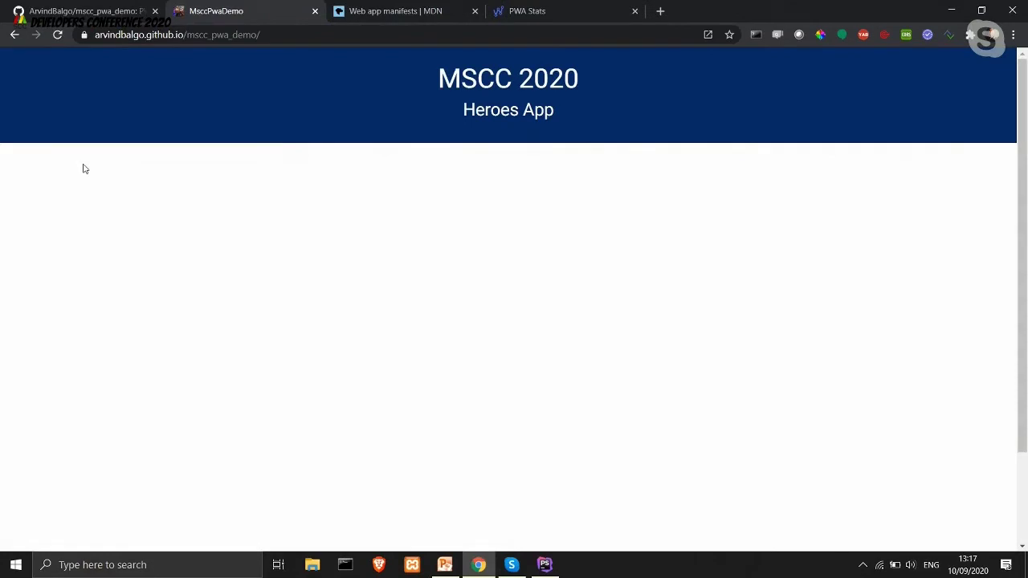
Open the developer tools beside the Heroes App page and narrow them so the page shows three hero cards per row.
scroll(88, 288, "down", 1)
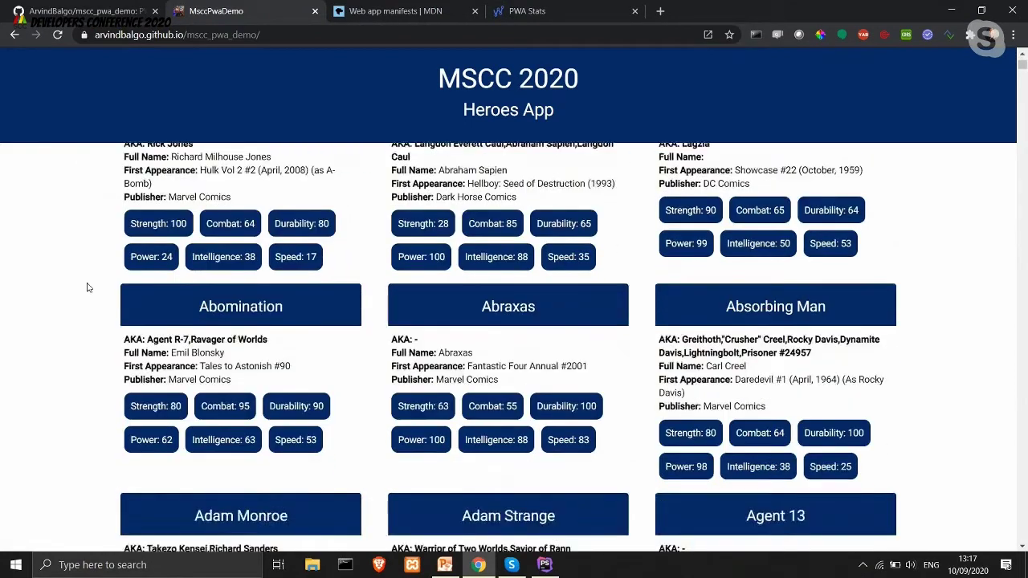
scroll(88, 287, "up", 1)
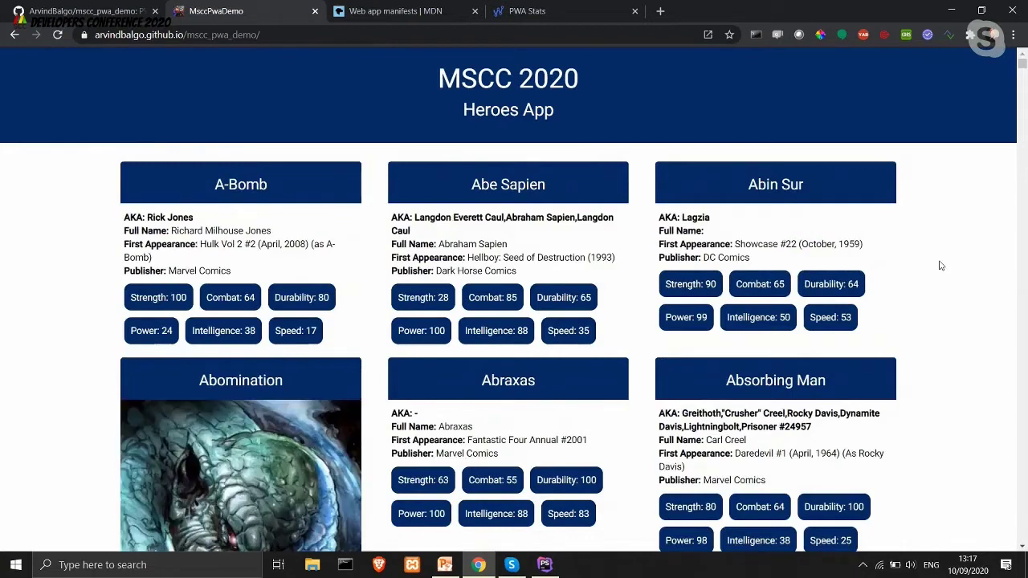
key("F12")
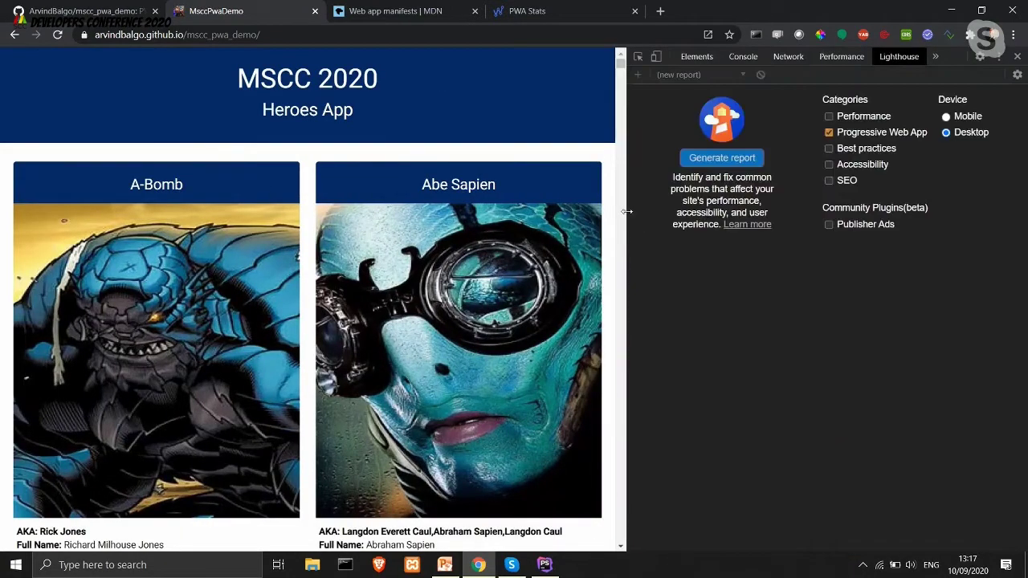
left_click_drag(627, 211, 894, 232)
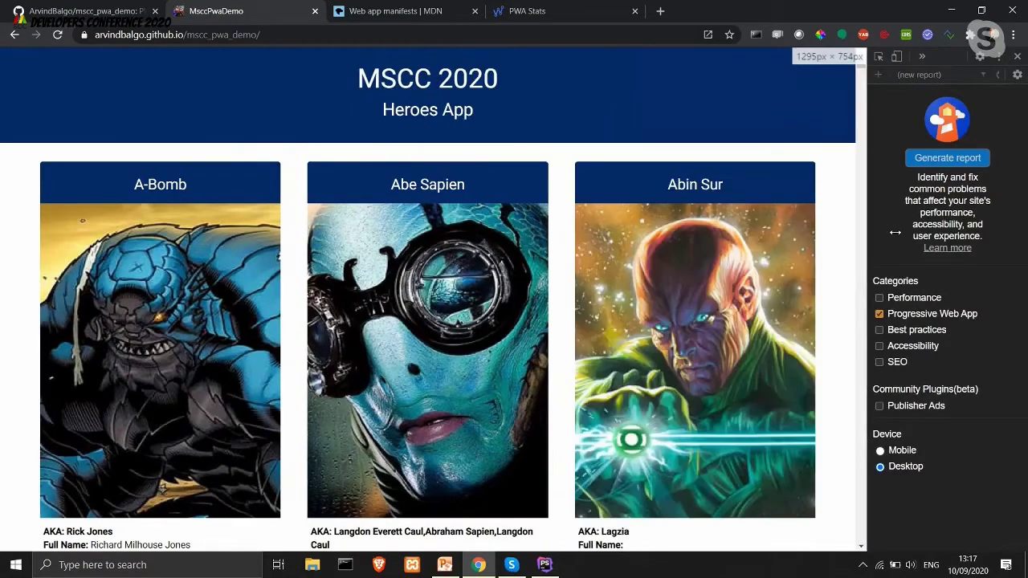
Examine the first hero cards and highlight the alias and first appearance text on the Professor Ivos Amazing Android card.
scroll(302, 335, "down", 5)
scroll(302, 335, "down", 10)
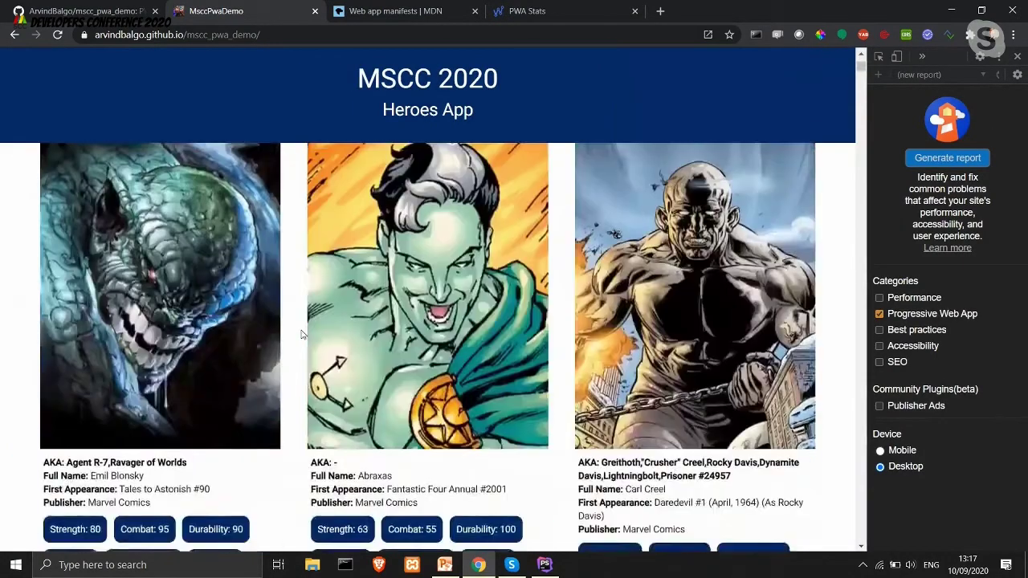
scroll(302, 335, "down", 10)
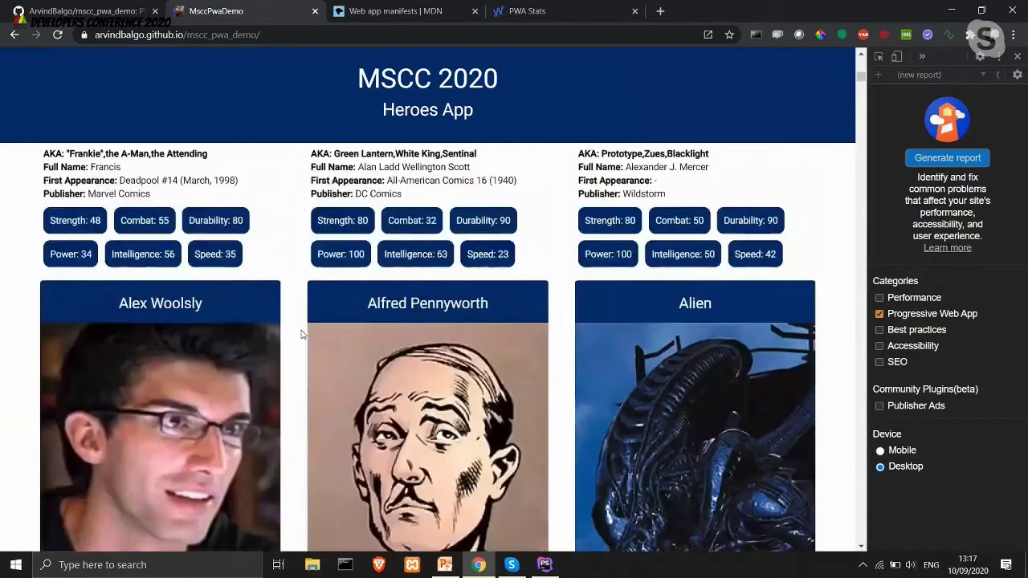
scroll(302, 335, "down", 2)
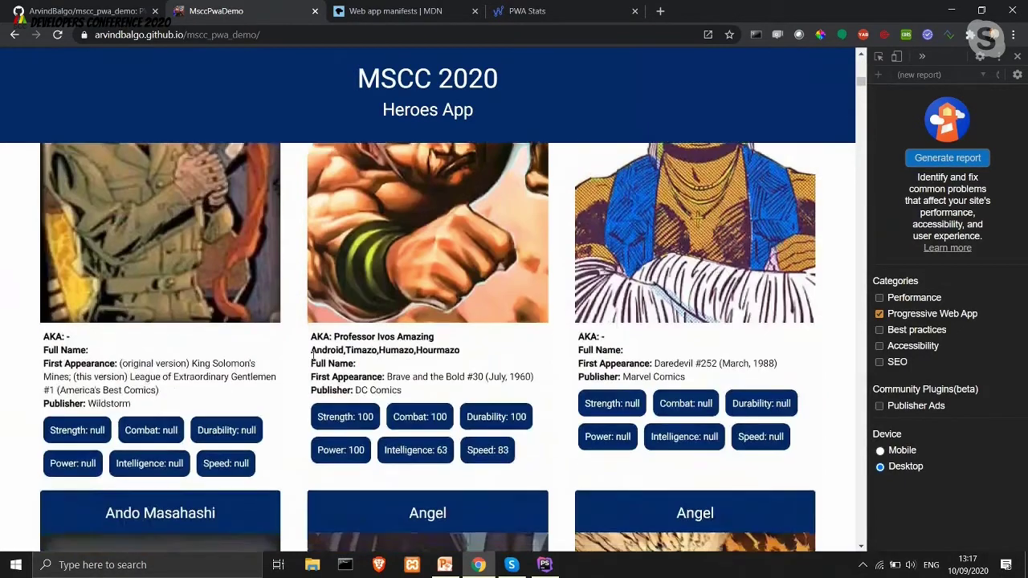
left_click_drag(334, 337, 492, 370)
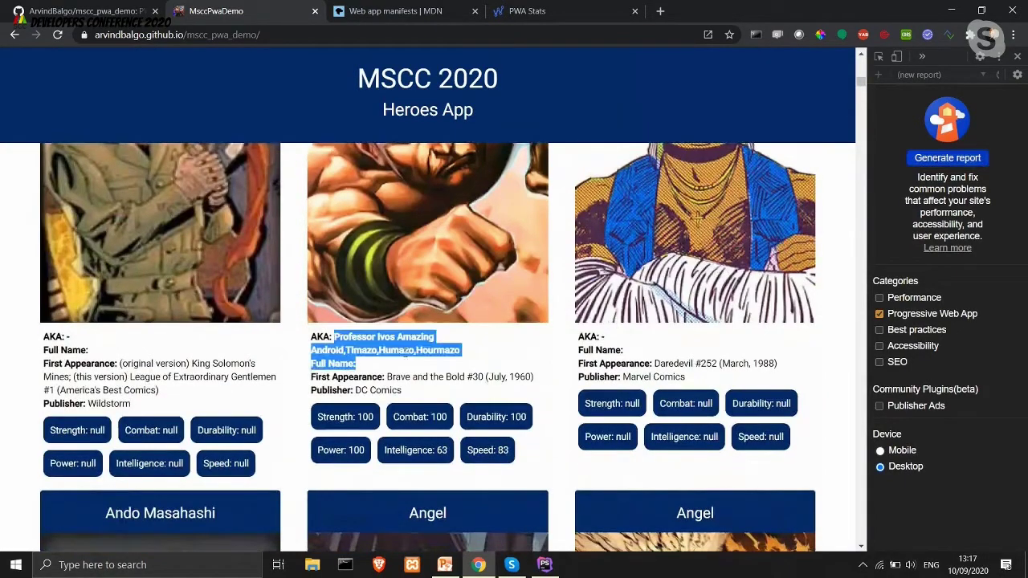
left_click(365, 363)
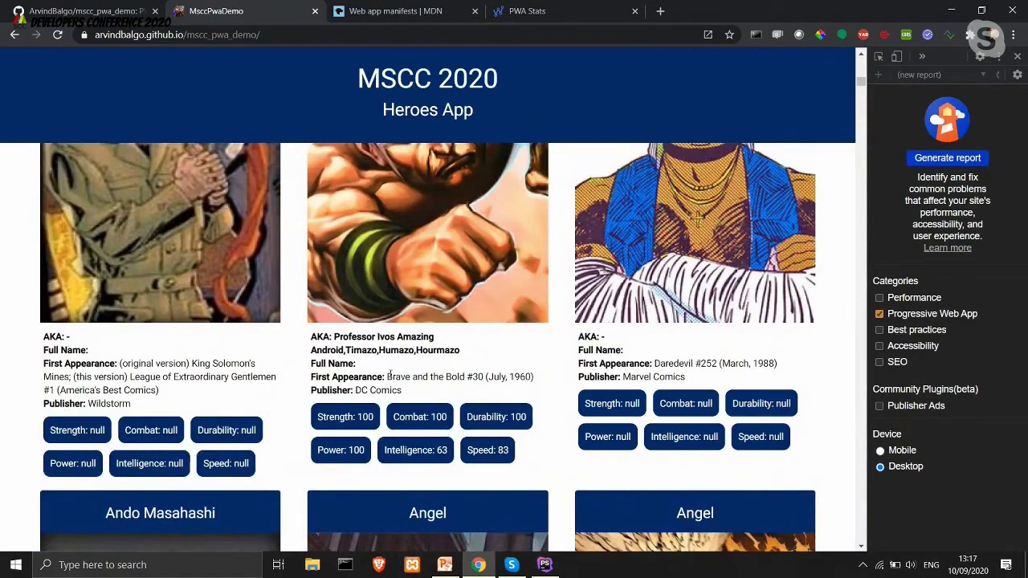
left_click_drag(388, 376, 432, 383)
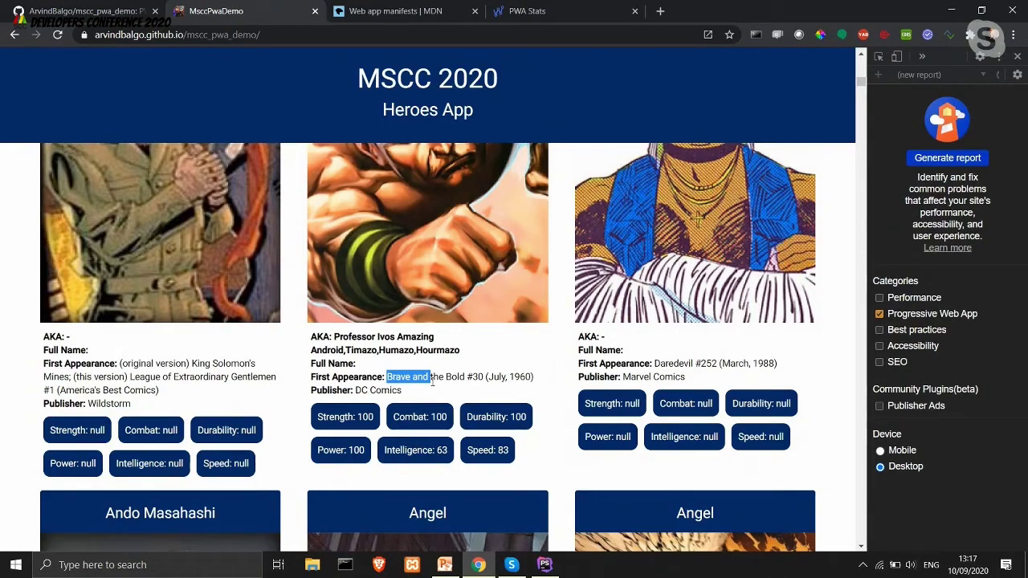
Browse the remaining hero cards through to the Ironman card at the end of the list.
scroll(432, 383, "down", 10)
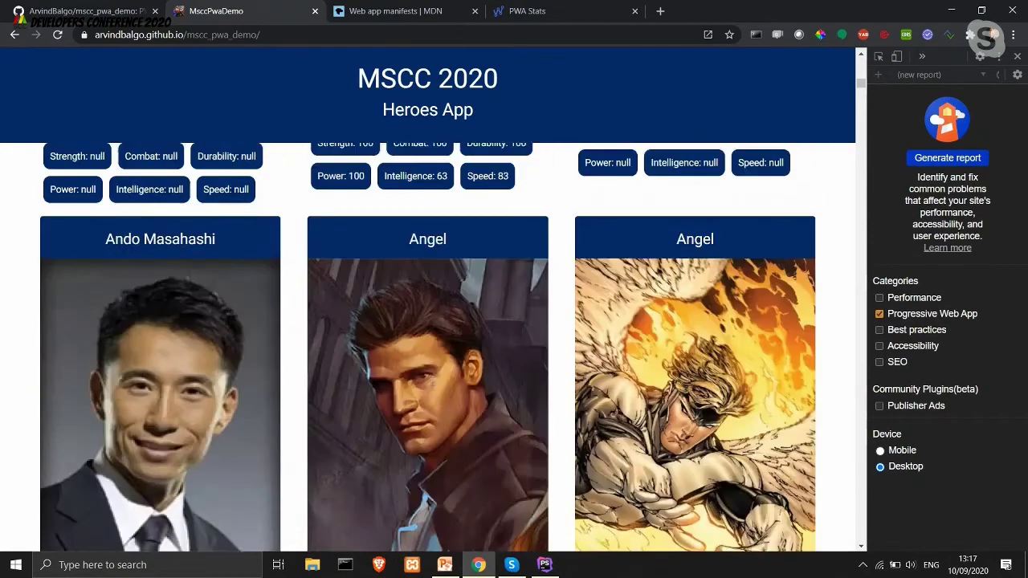
scroll(431, 387, "down", 15)
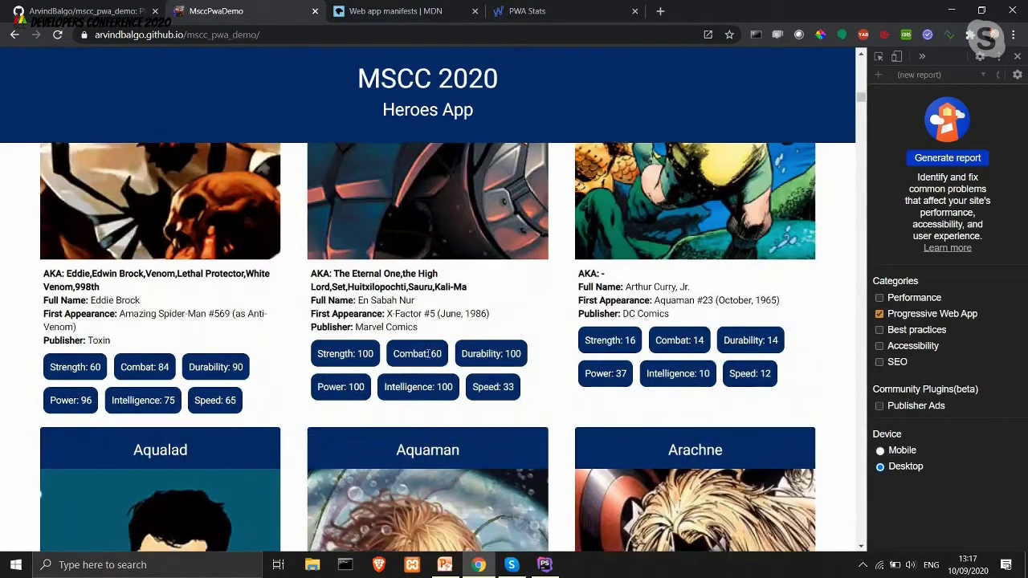
scroll(430, 353, "down", 18)
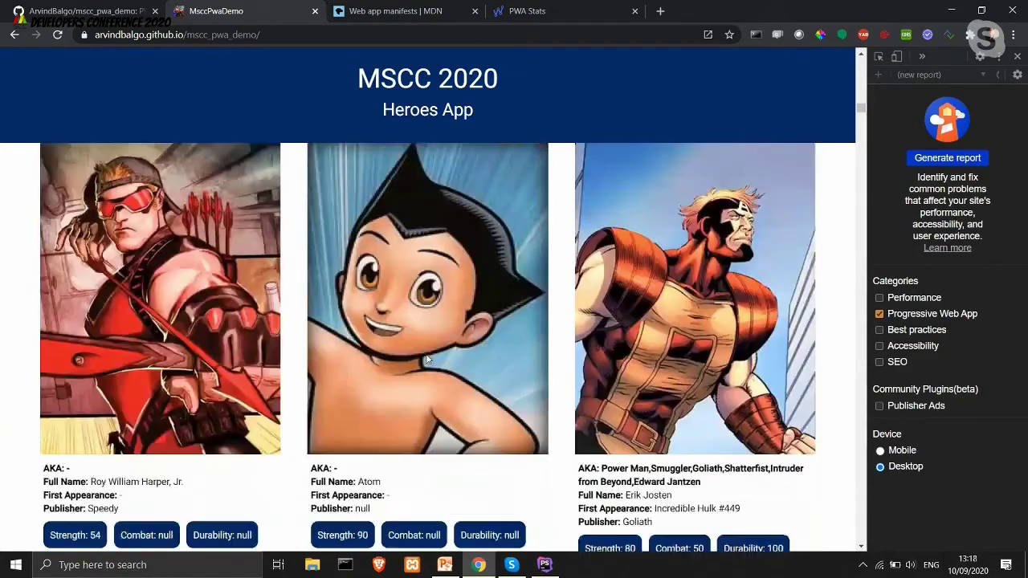
scroll(427, 360, "down", 20)
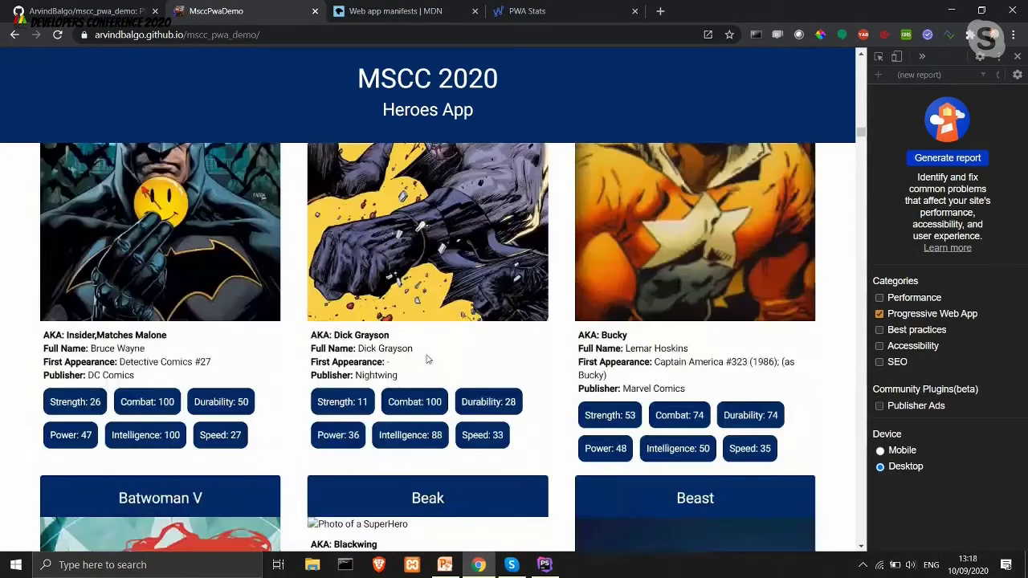
scroll(427, 359, "down", 20)
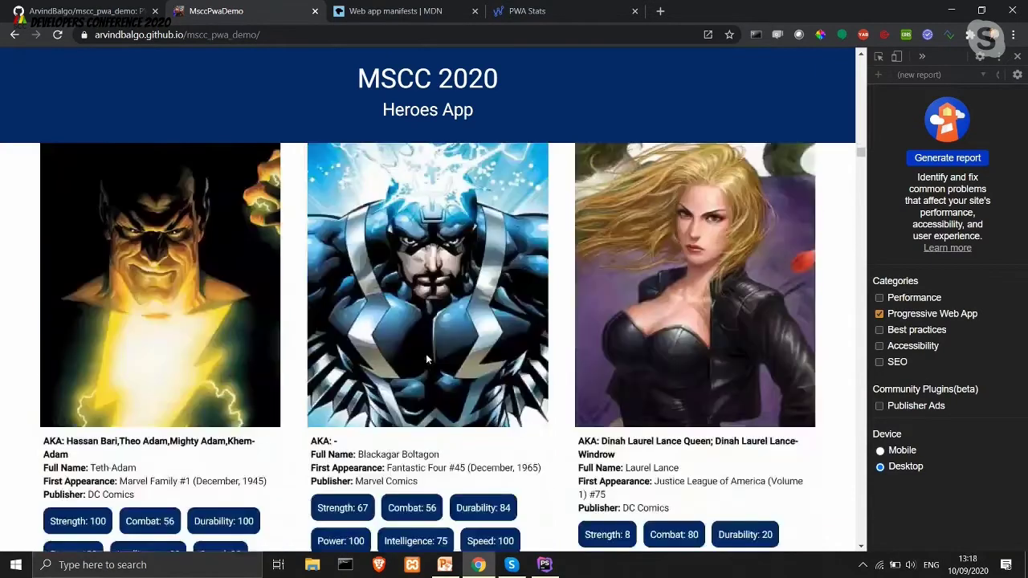
scroll(426, 329, "down", 20)
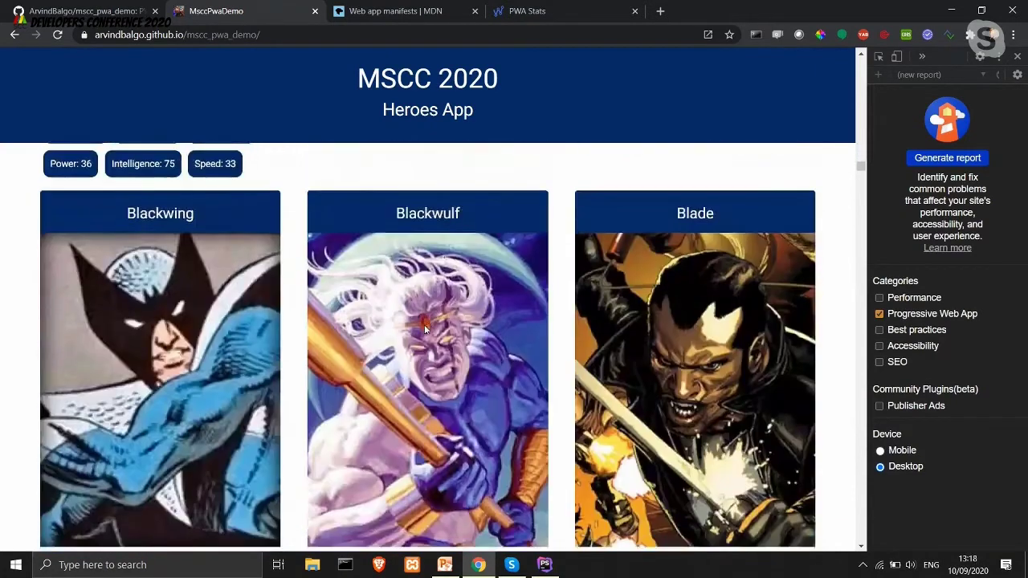
scroll(426, 329, "down", 10)
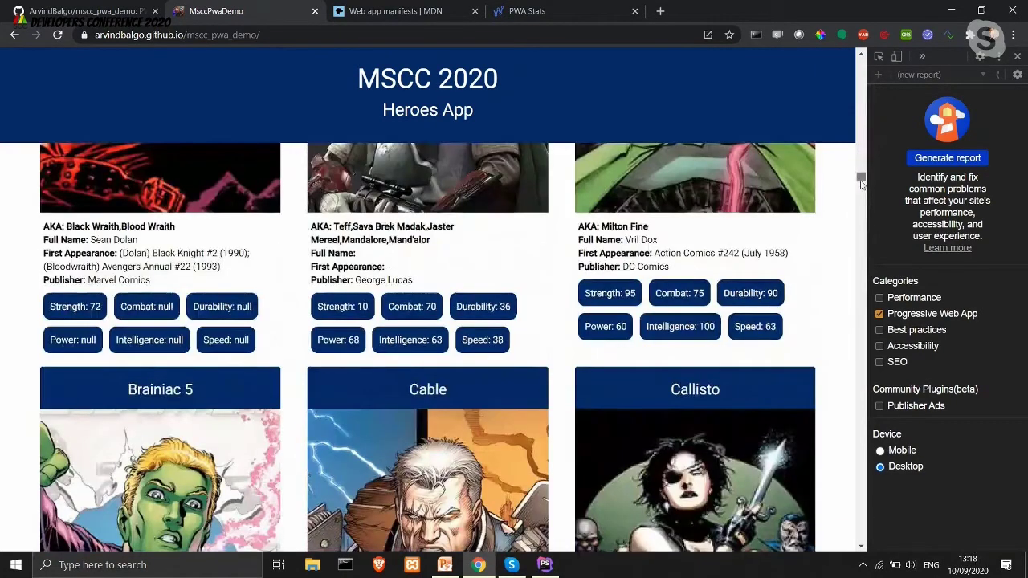
left_click_drag(860, 182, 839, 354)
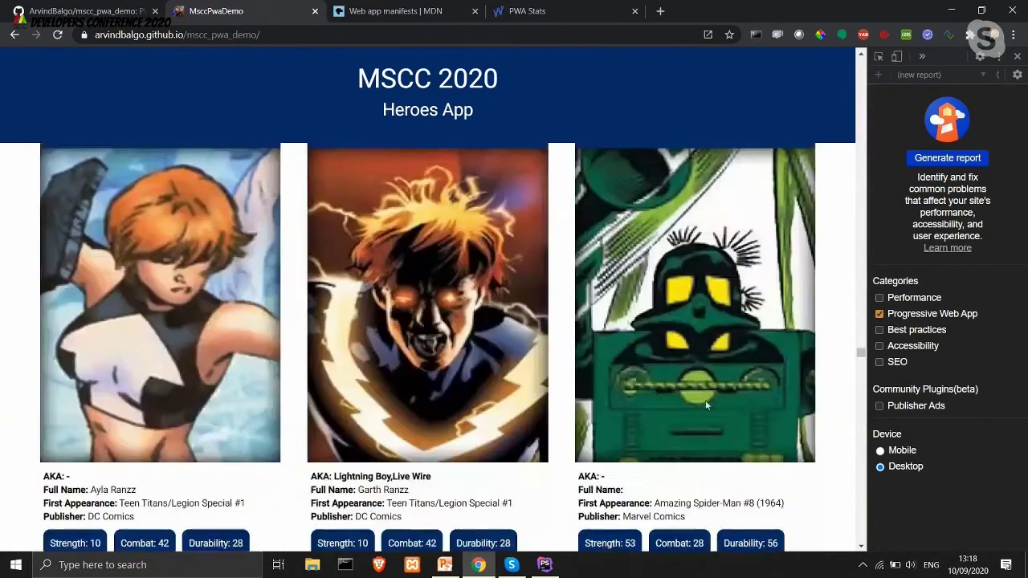
left_click_drag(861, 351, 861, 536)
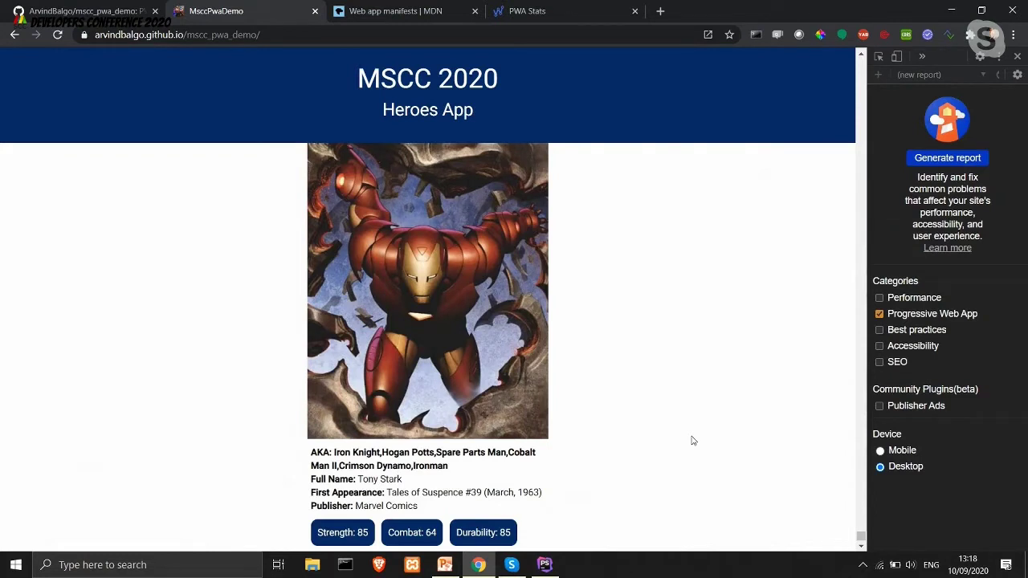
Go back from the Ironman card to the Superman card and examine its details and power stats.
scroll(693, 440, "up", 10)
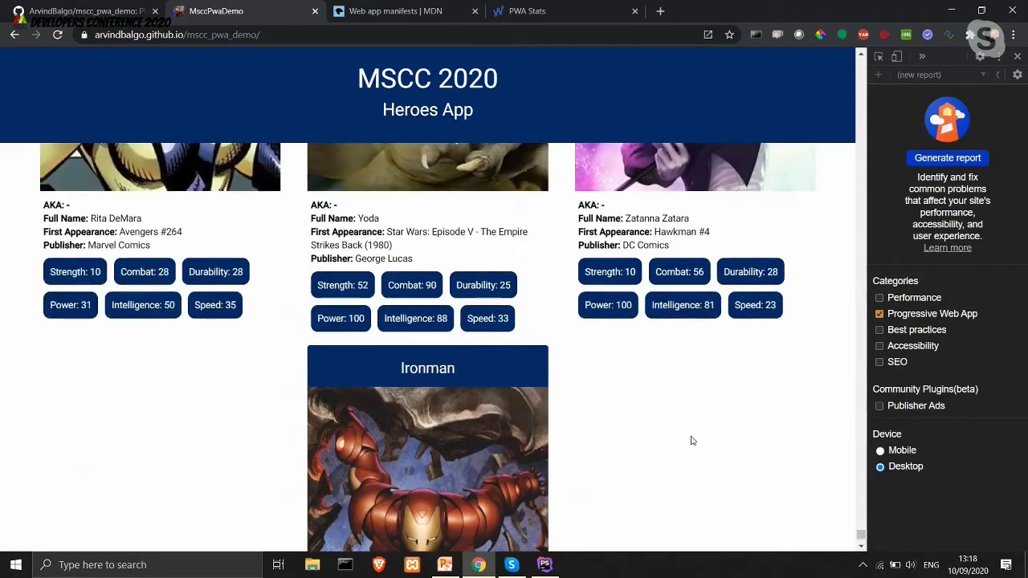
scroll(690, 440, "up", 12)
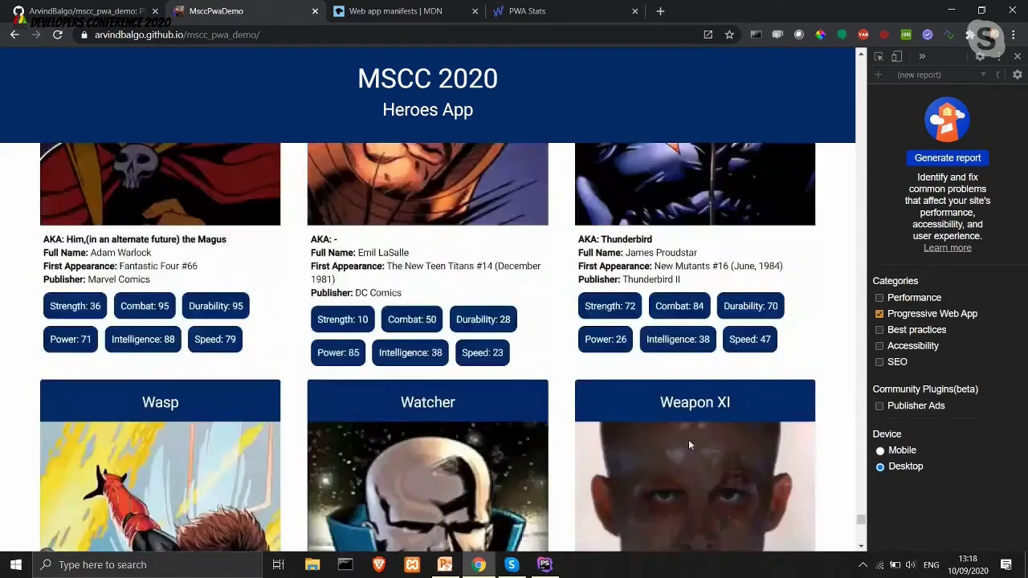
scroll(688, 448, "up", 12)
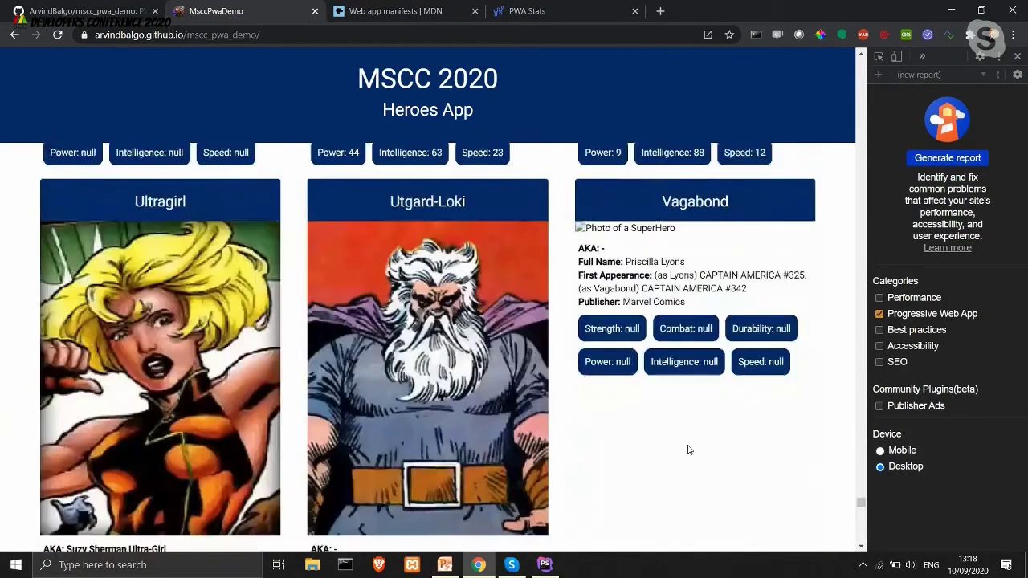
scroll(688, 450, "up", 8)
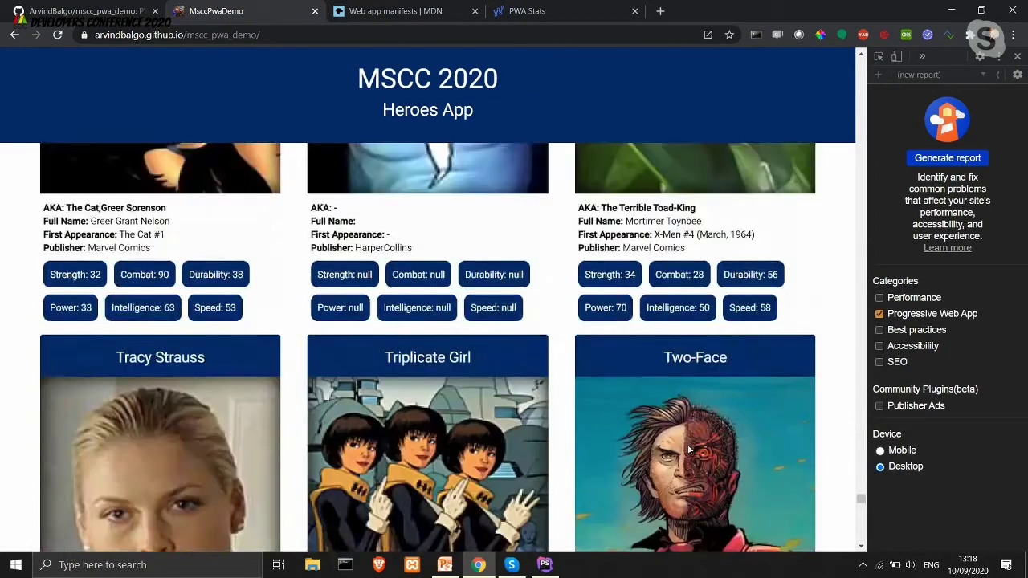
scroll(688, 450, "up", 6)
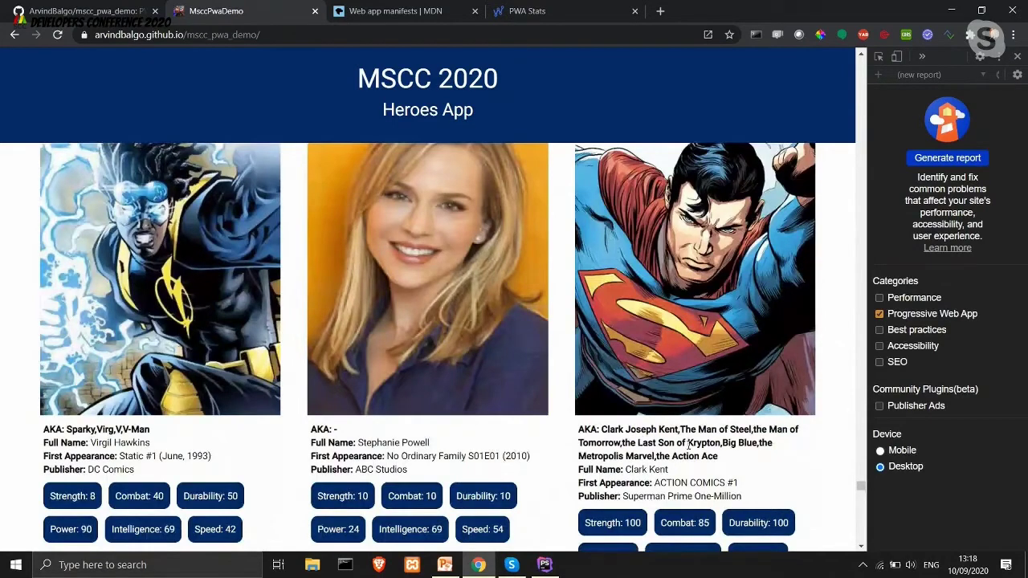
scroll(688, 444, "down", 1)
scroll(642, 446, "up", 2)
scroll(615, 446, "down", 3)
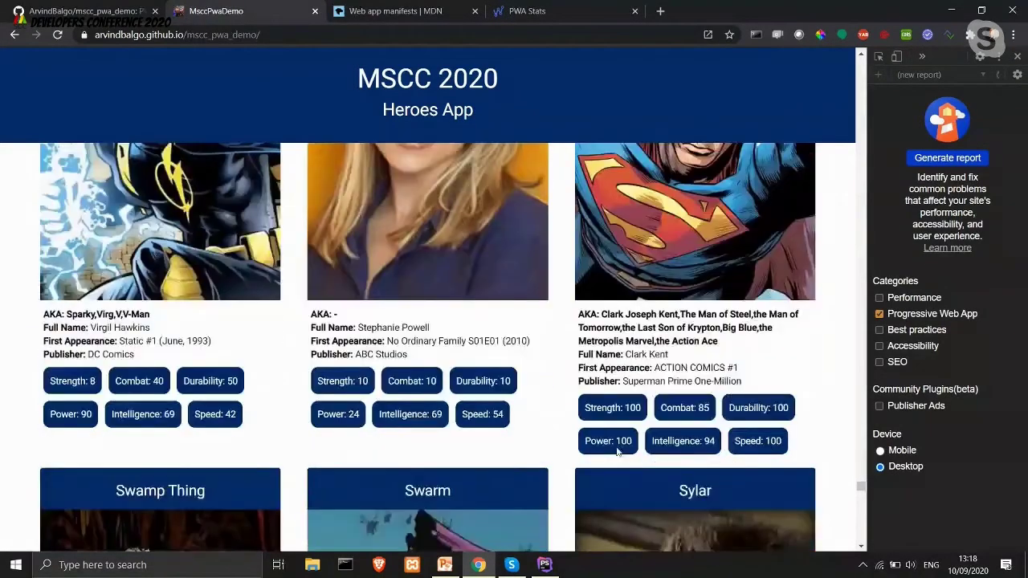
scroll(618, 452, "down", 1)
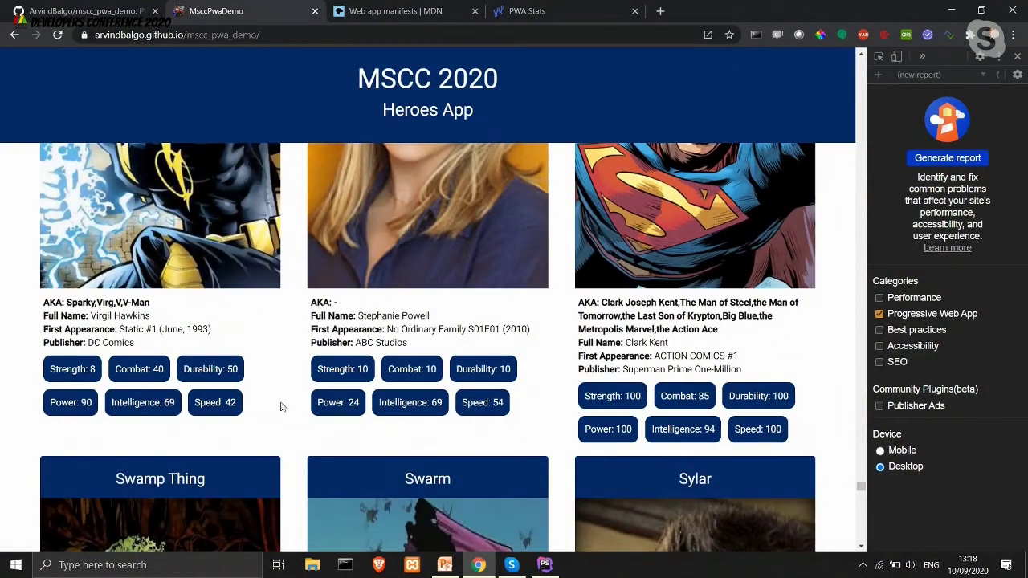
Review the hero cards preceding Superman, including the Spider-Man and Spider-Woman entries, checking their photos, details and stats.
scroll(311, 394, "up", 3)
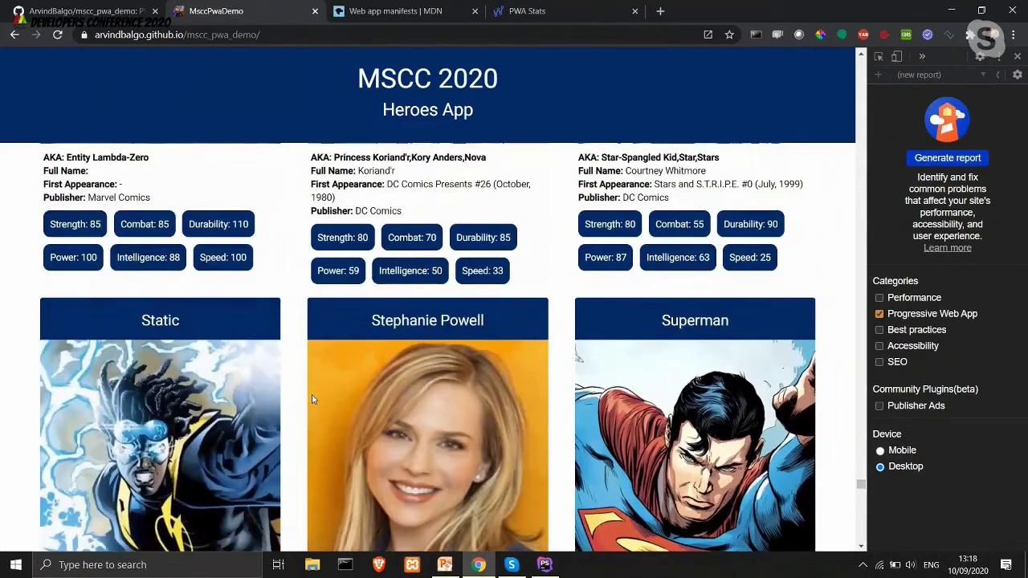
scroll(311, 394, "up", 2)
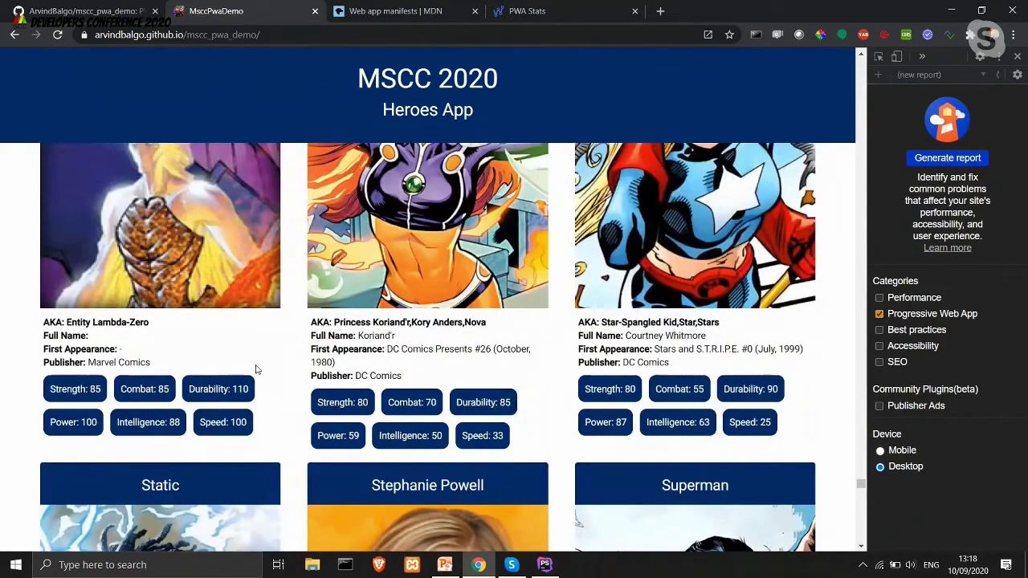
scroll(201, 387, "up", 3)
scroll(200, 388, "up", 5)
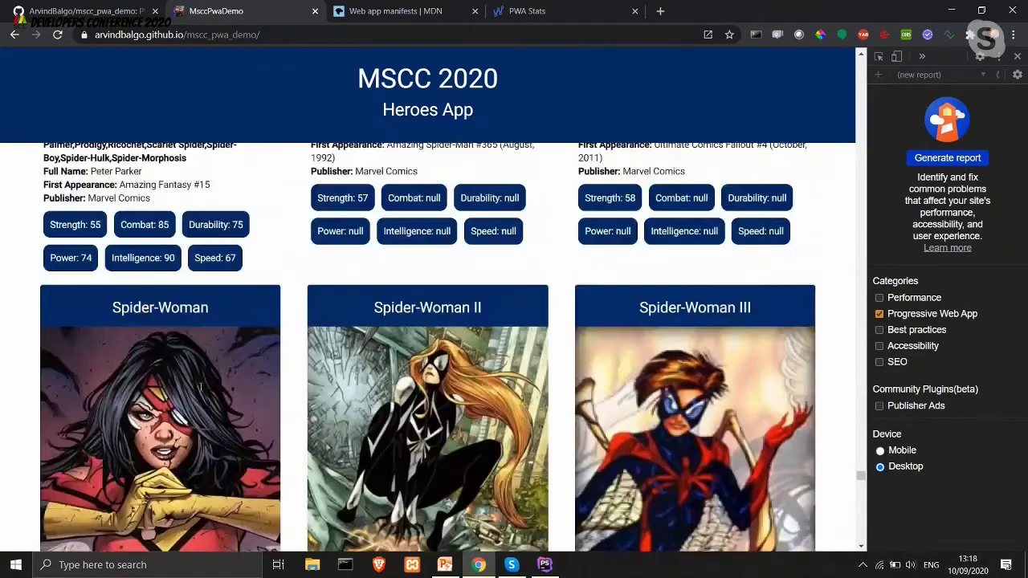
scroll(201, 389, "up", 6)
scroll(201, 389, "up", 2)
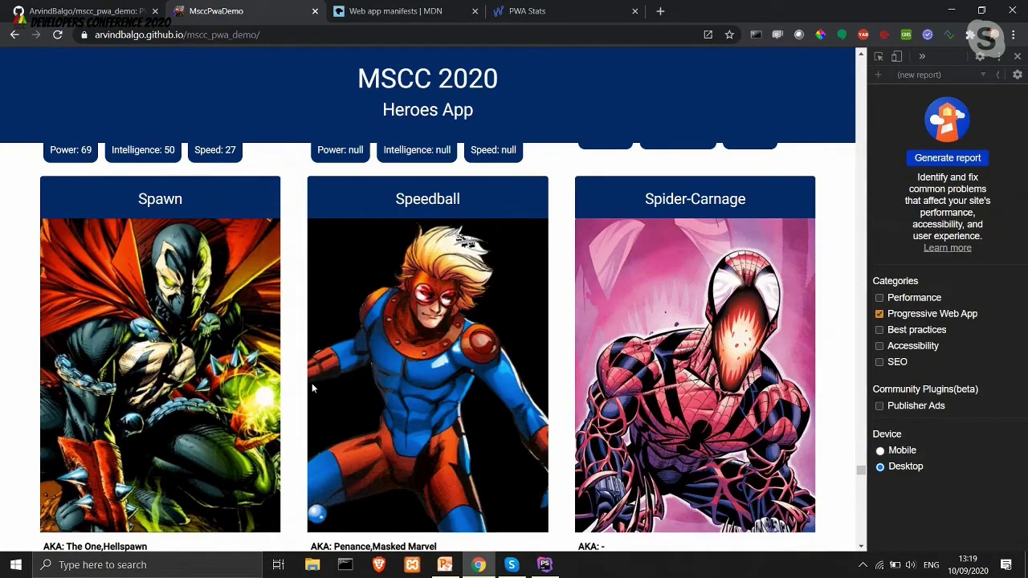
scroll(313, 388, "down", 4)
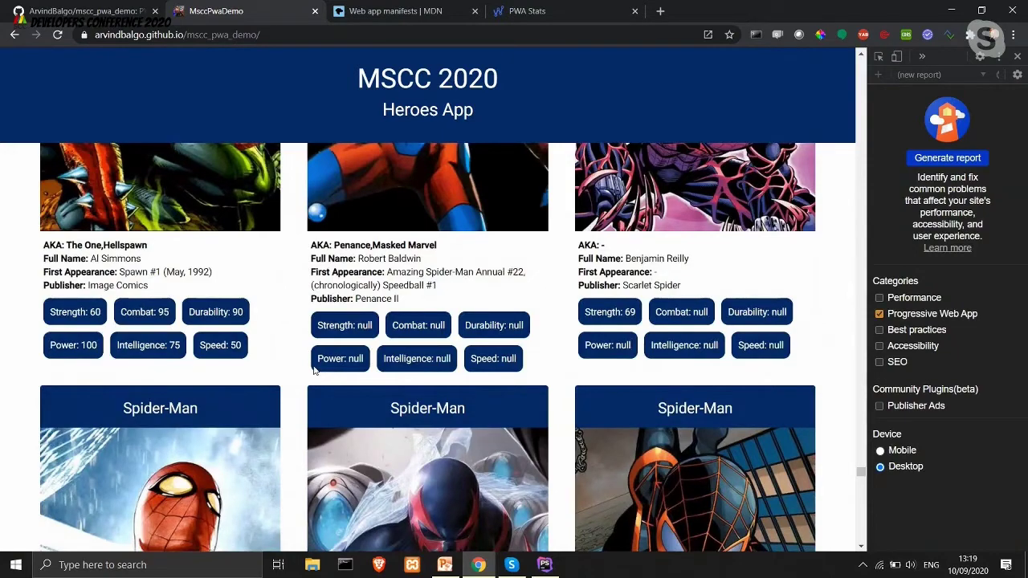
scroll(368, 262, "up", 3)
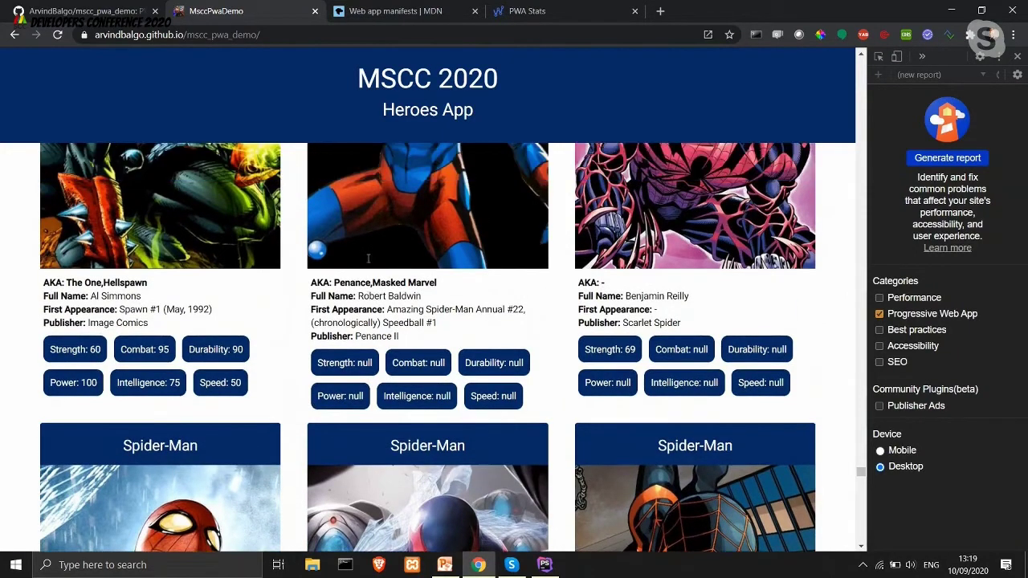
scroll(367, 263, "up", 7)
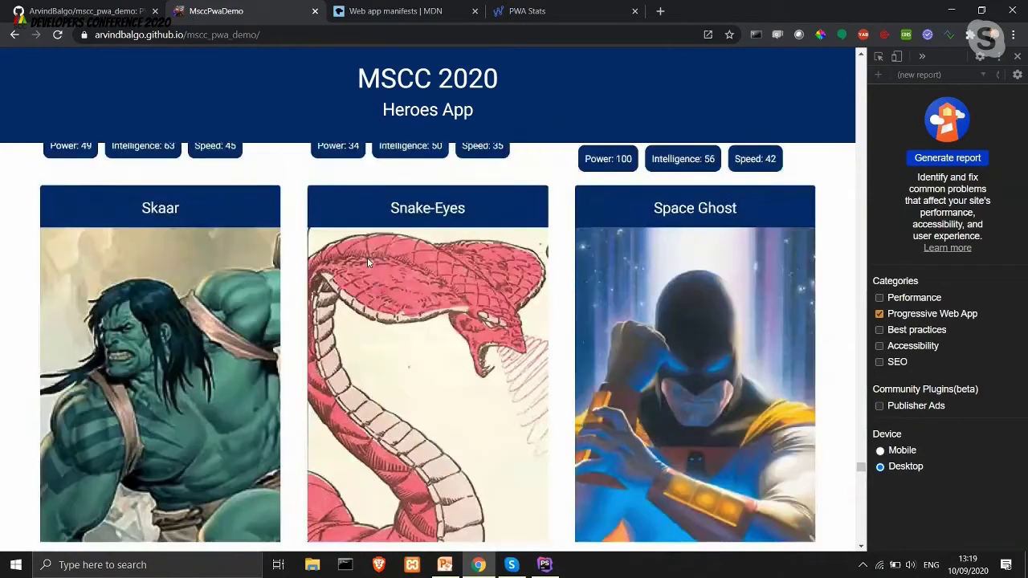
scroll(367, 263, "up", 7)
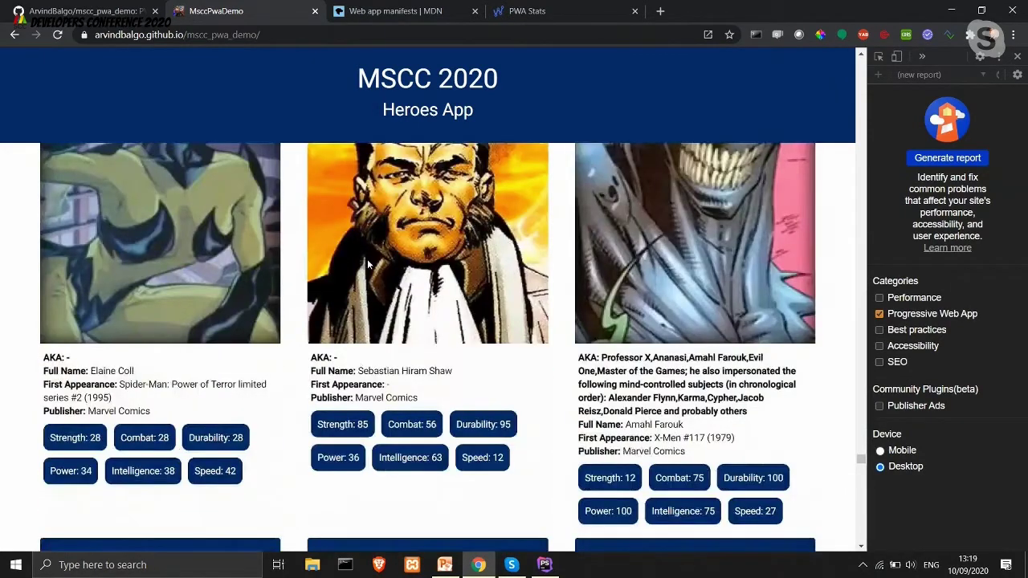
scroll(367, 259, "up", 1)
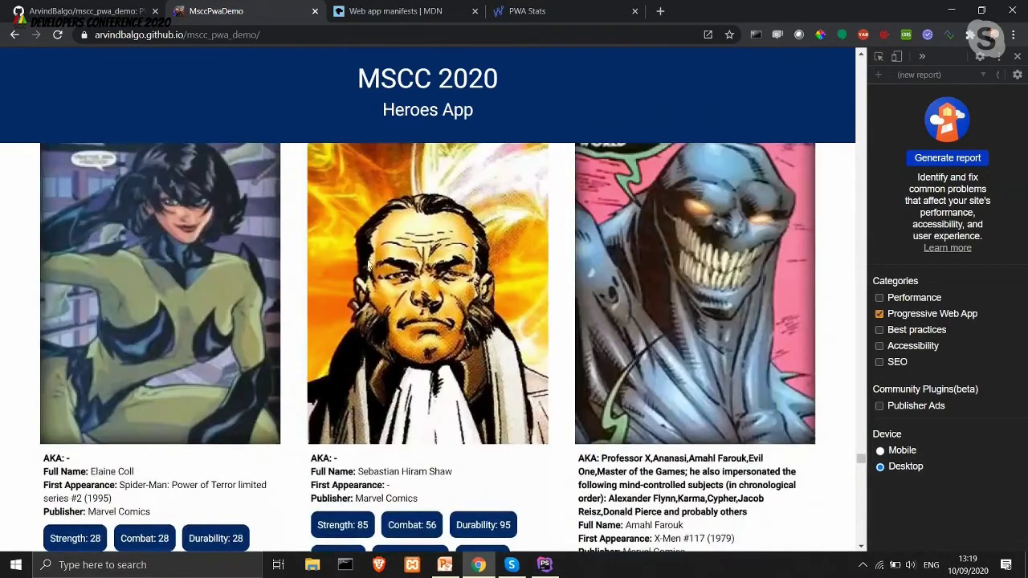
Review the hero cards from the Scorpia row through to the Shatterstar, Silverclaw and Simon Baz row.
scroll(367, 258, "up", 4)
scroll(366, 258, "down", 5)
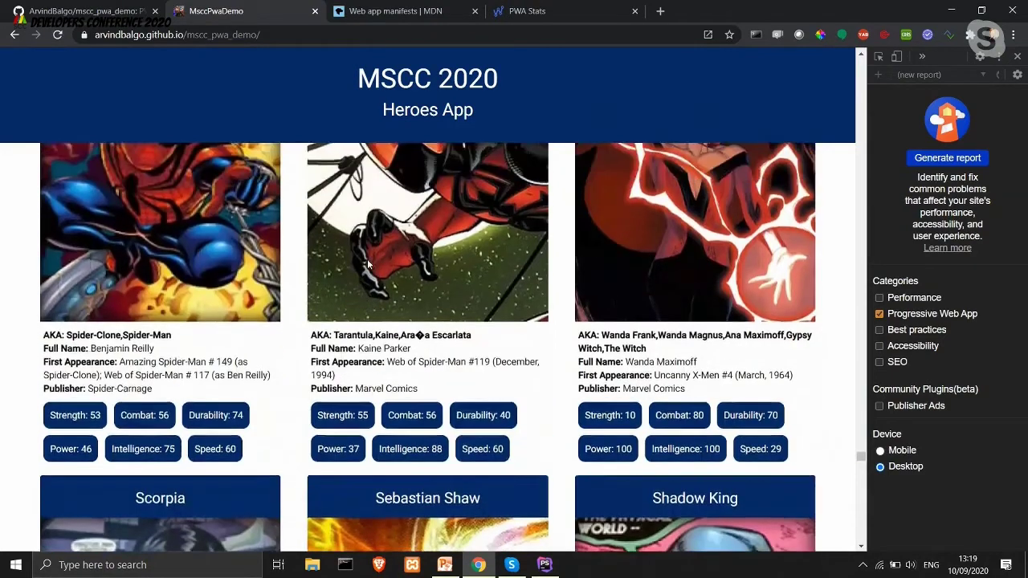
scroll(367, 259, "down", 6)
scroll(367, 258, "down", 4)
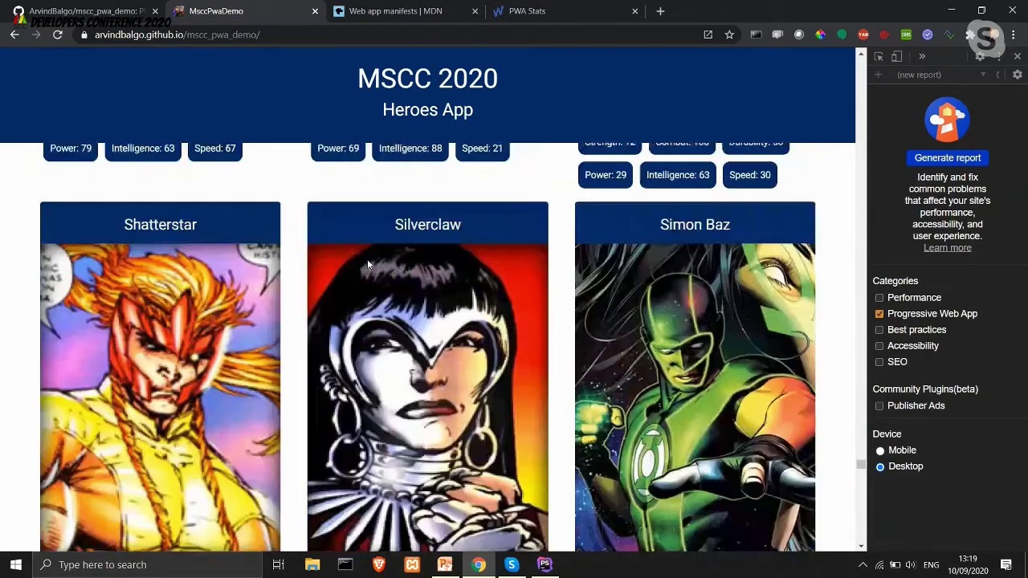
Show the browser's option for opening the site in mscc-pwa-demo, and launch the installed app from its desktop shortcut.
left_click(709, 34)
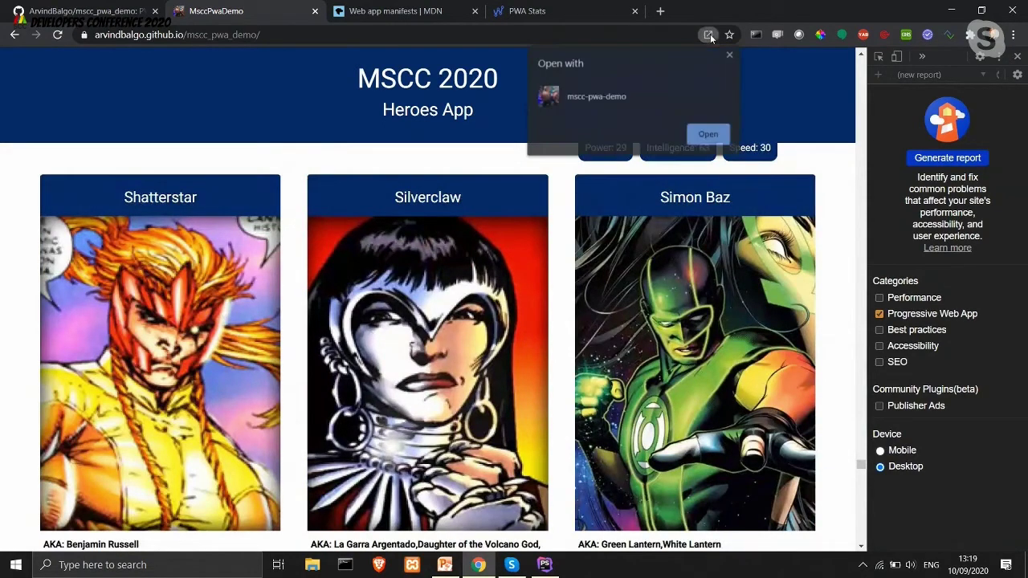
left_click(942, 14)
left_click(944, 11)
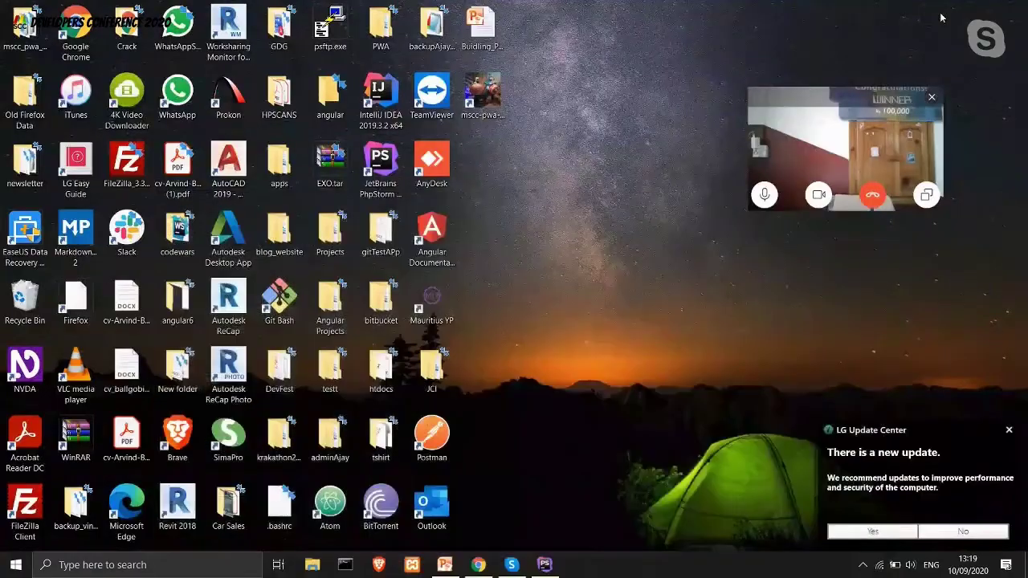
double_click(488, 96)
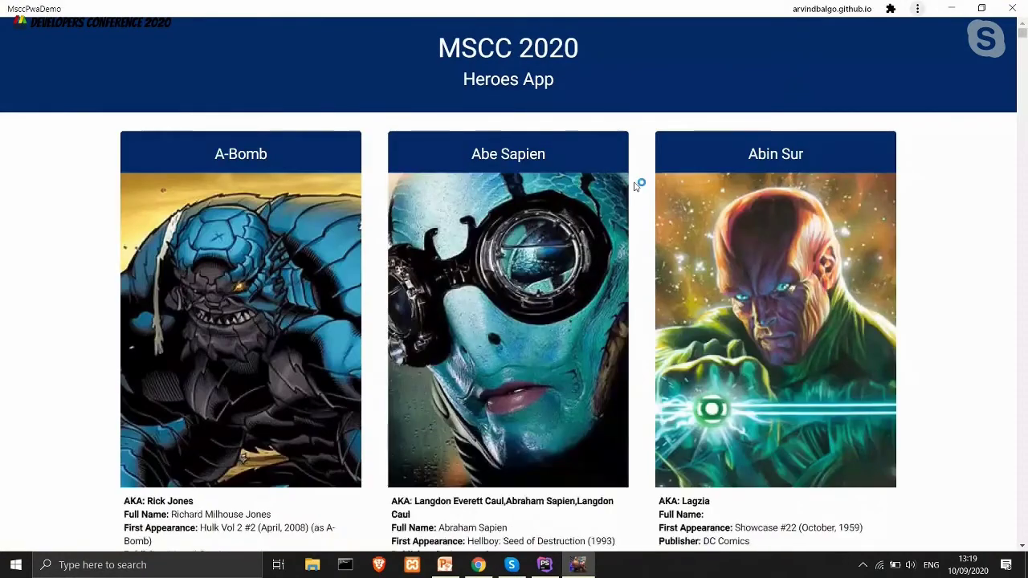
Browse the hero cards in the standalone app window from A-Bomb to the Banshee, Bantam and Batgirl row, and close the app.
scroll(635, 187, "down", 6)
scroll(634, 186, "down", 10)
scroll(634, 187, "down", 5)
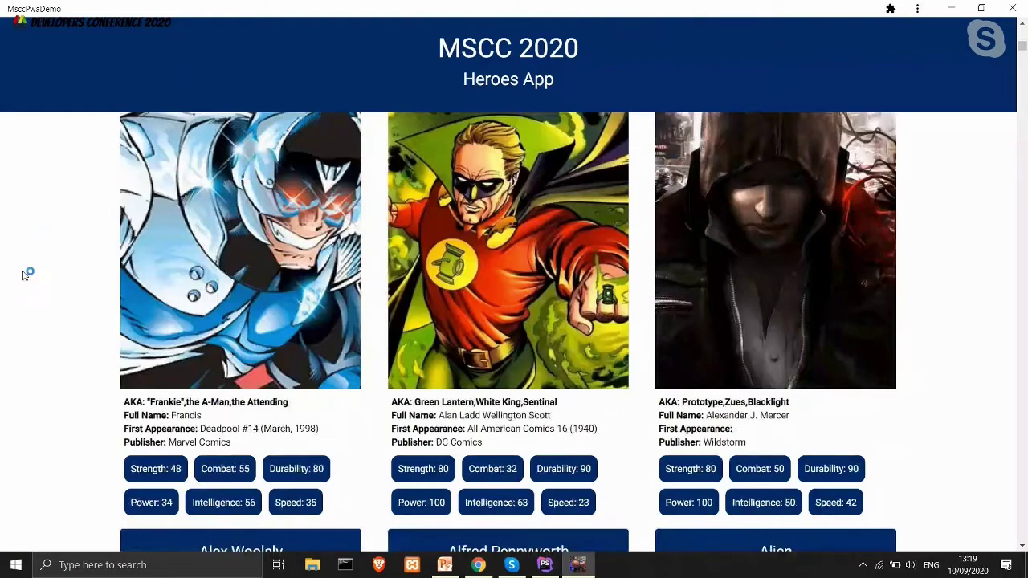
scroll(24, 275, "down", 14)
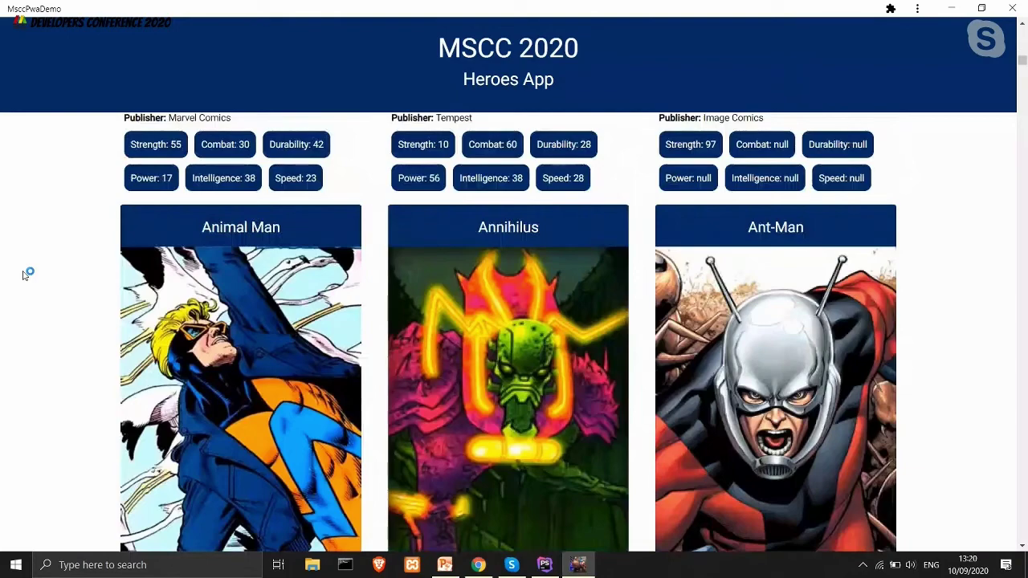
scroll(2, 328, "down", 1)
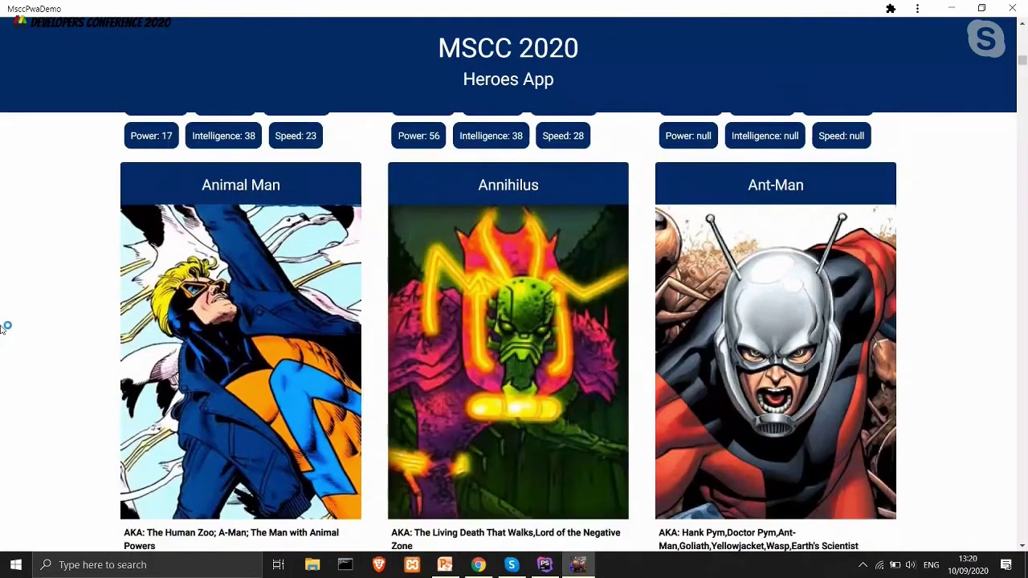
scroll(260, 324, "down", 15)
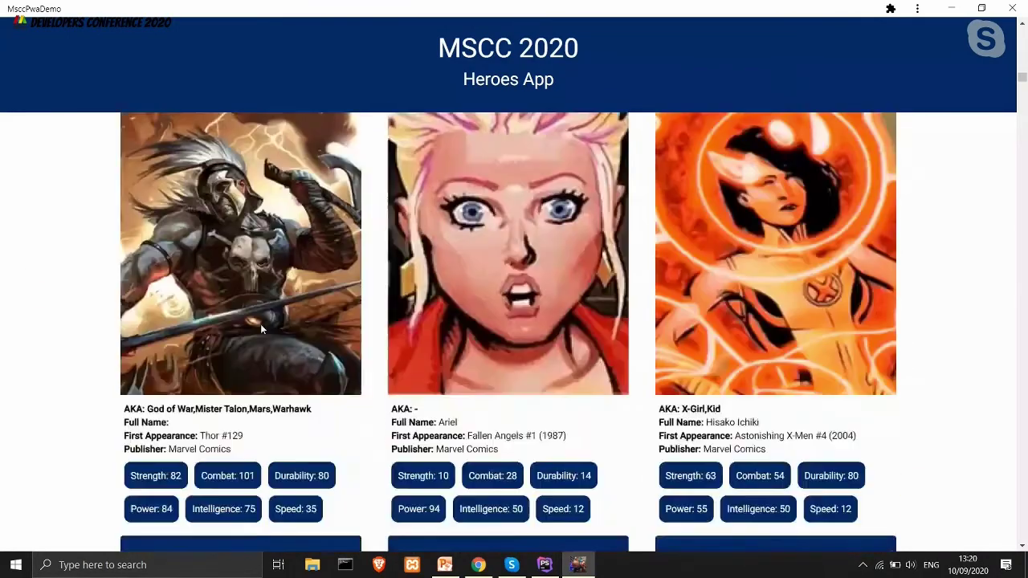
scroll(260, 324, "down", 20)
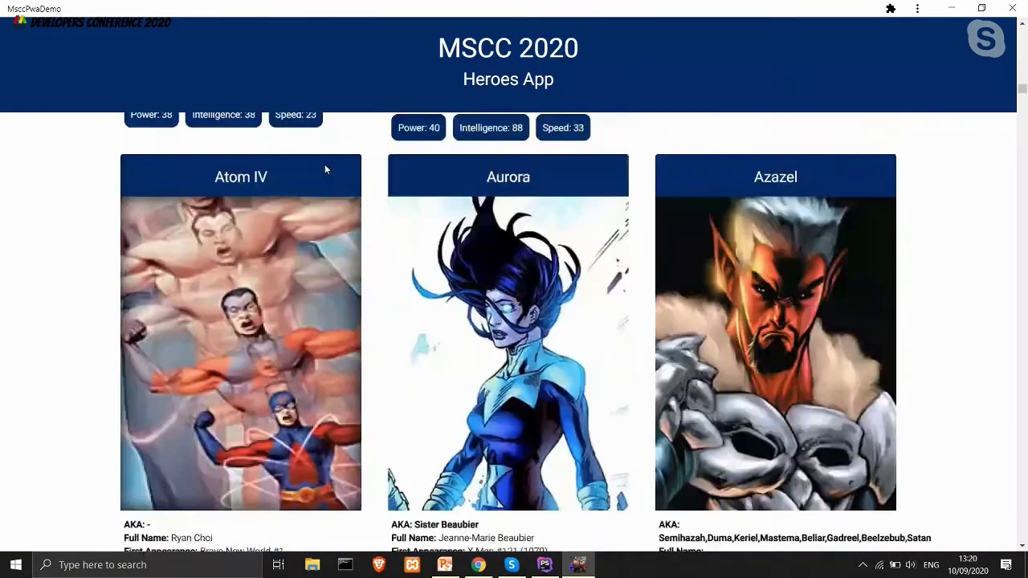
scroll(592, 321, "down", 5)
scroll(592, 321, "down", 1)
scroll(592, 321, "up", 1)
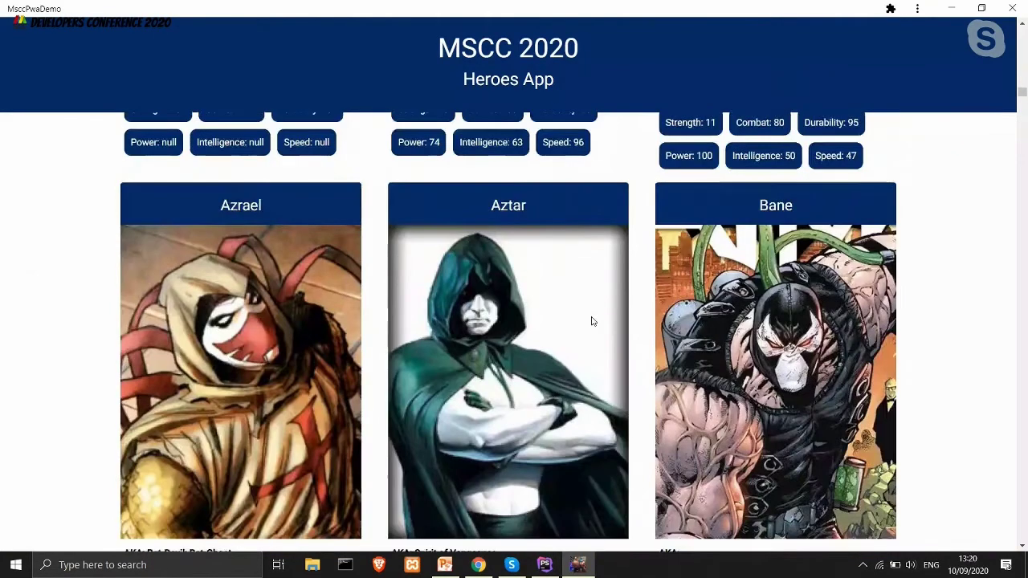
scroll(591, 321, "down", 4)
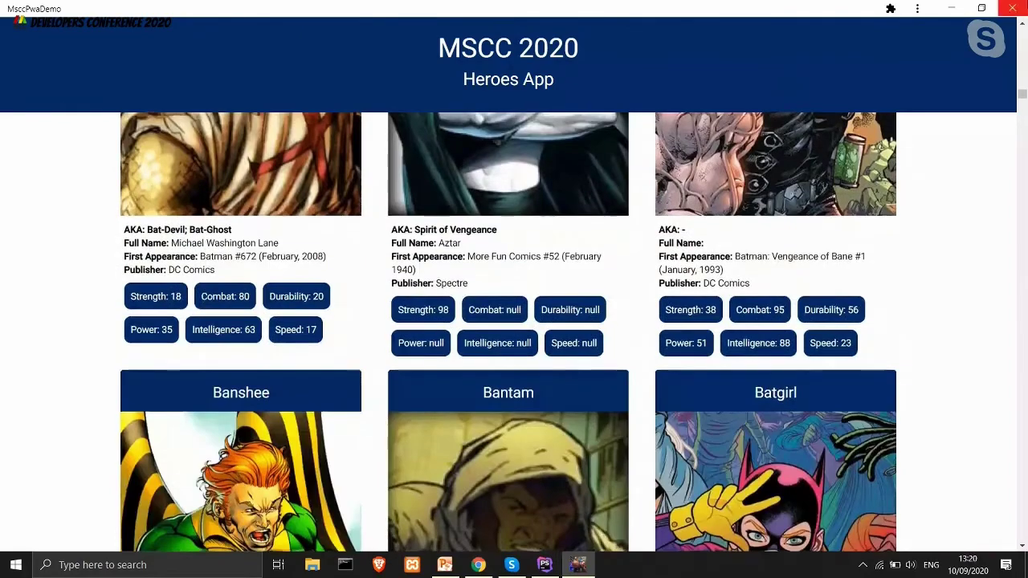
left_click(1013, 8)
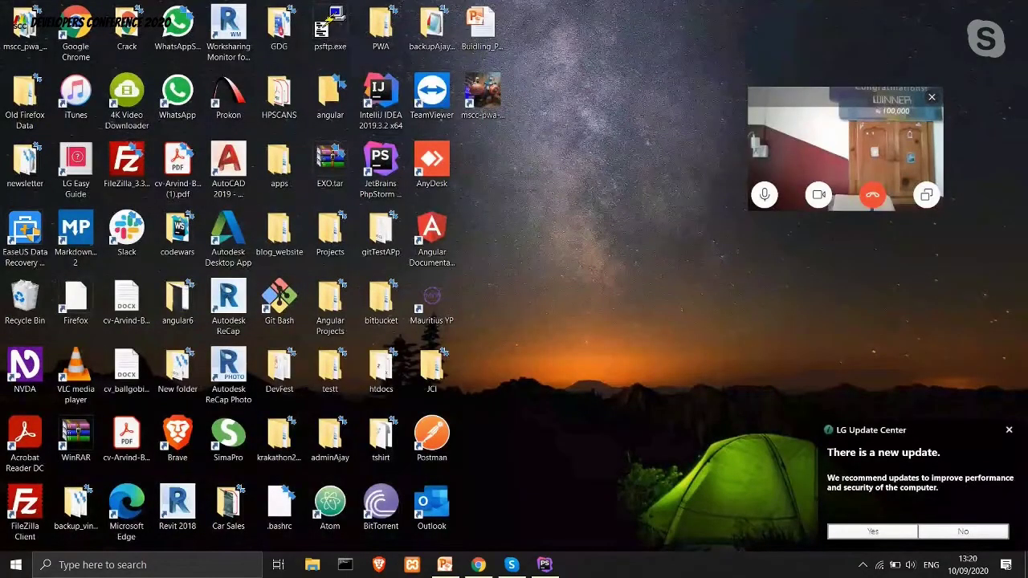
Return to the Buidling_PWA_Angular.pptx presentation in PowerPoint and start the slide show from the "Augmenting an Angular App with PWA" slide.
left_click(478, 565)
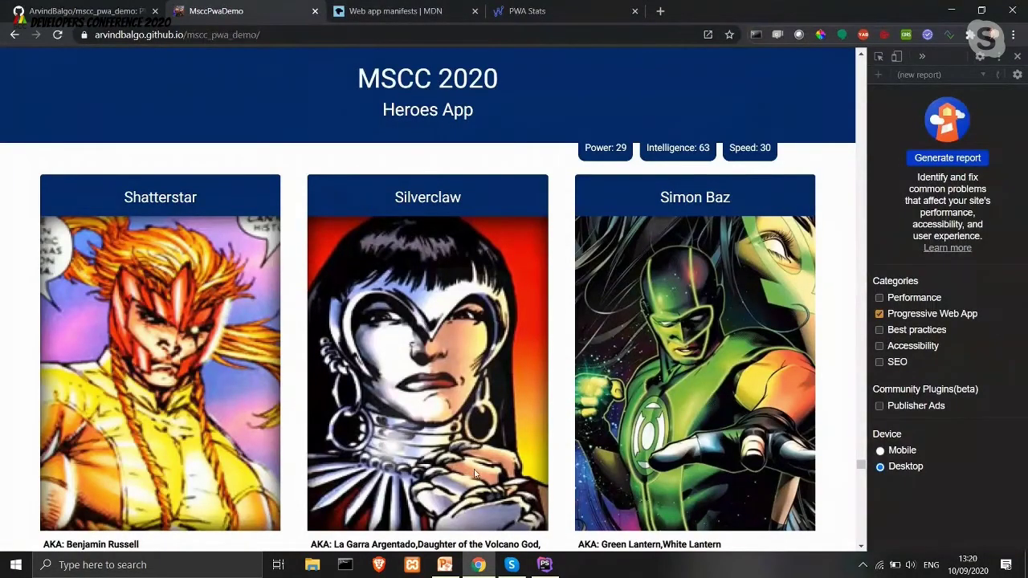
left_click(446, 564)
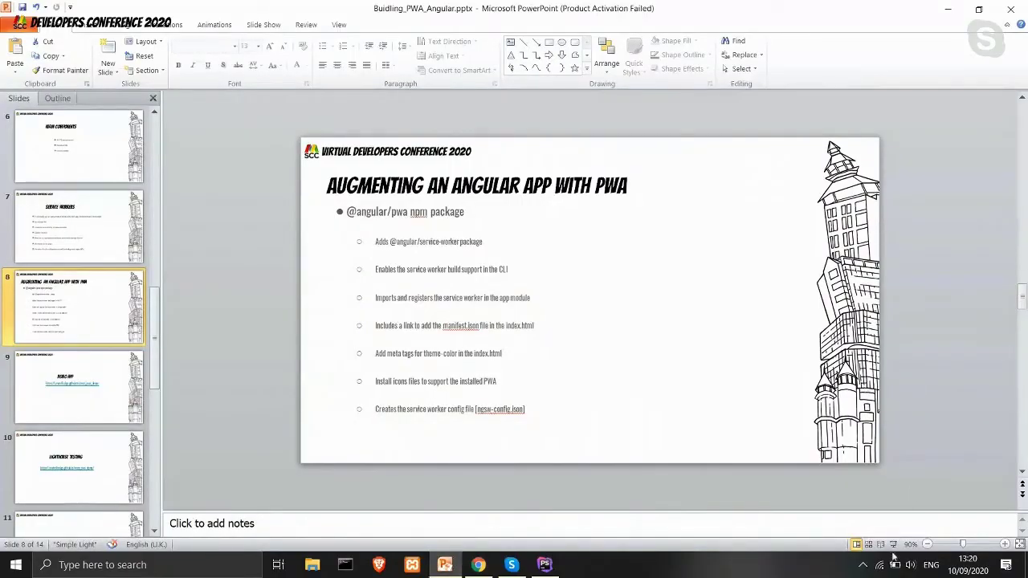
left_click(892, 544)
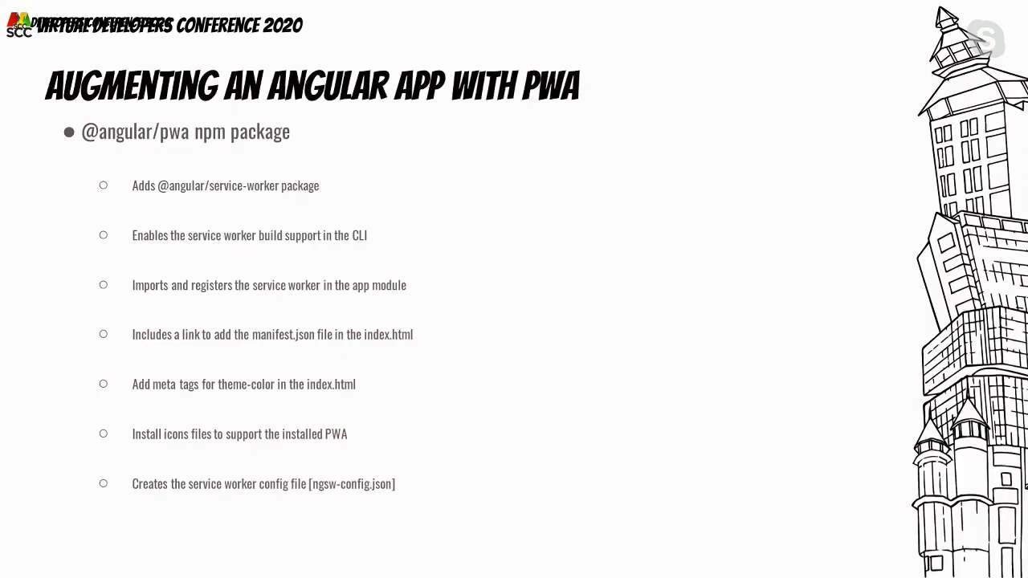